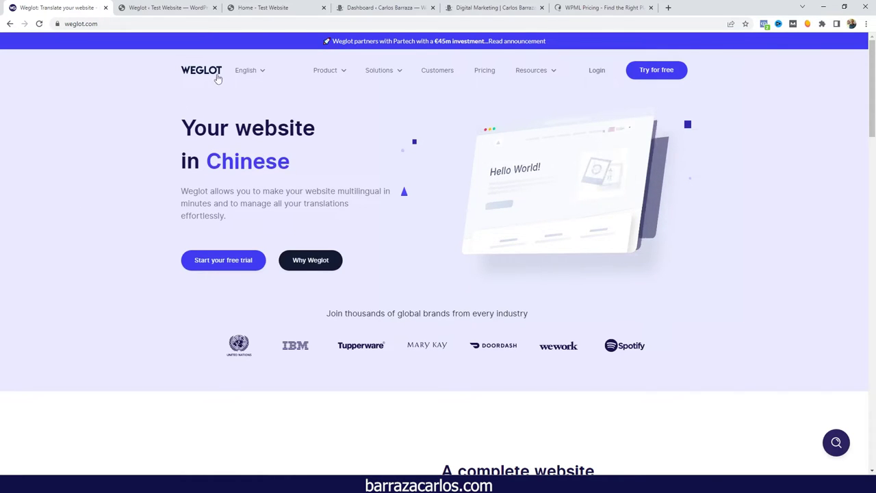
Step: Search for "weglot" among the plugins that can be added to the test WordPress site
click(618, 9)
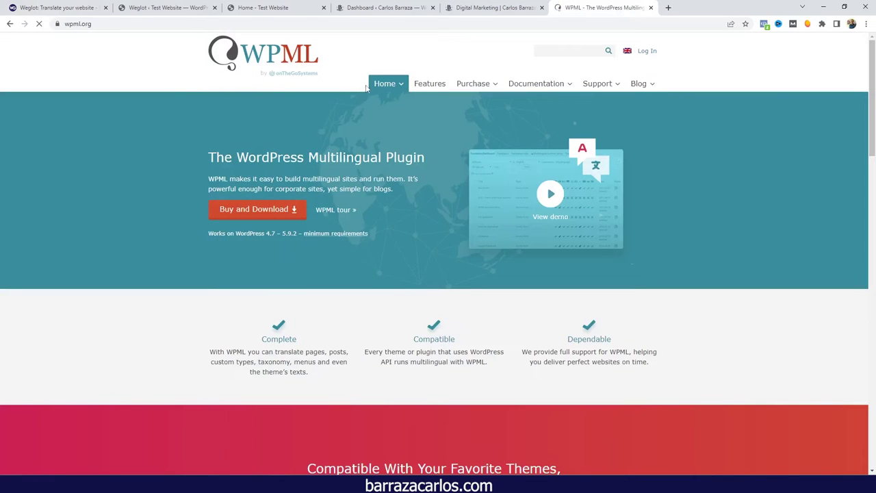
click(166, 4)
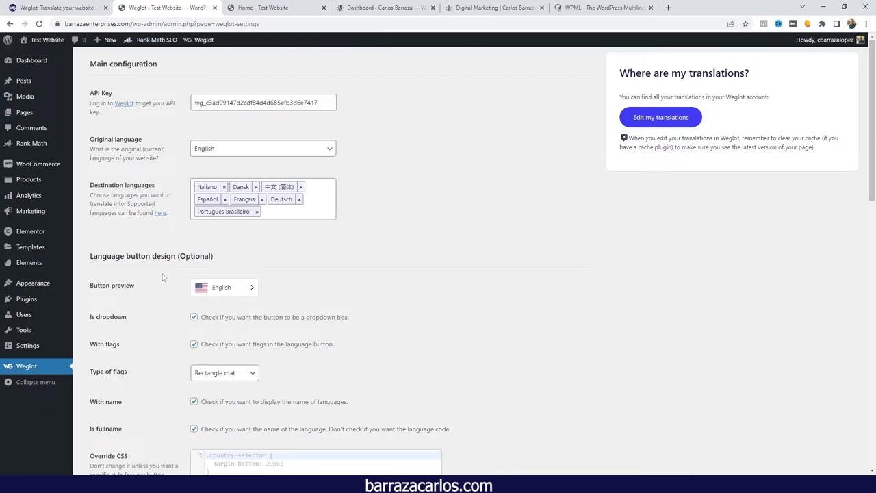
mouse_move(51, 306)
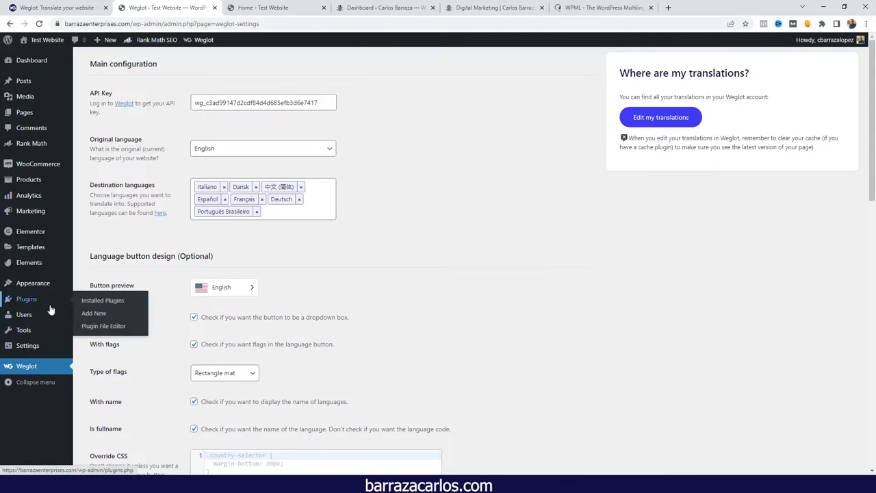
click(100, 312)
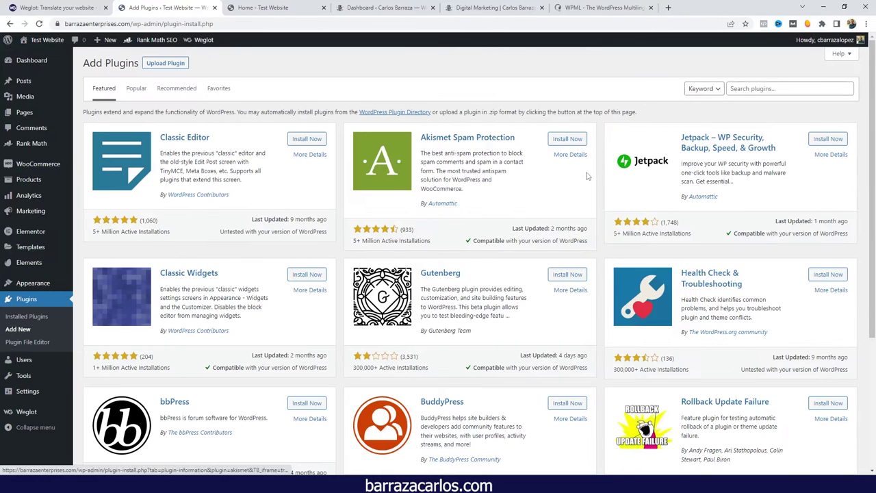
click(742, 93)
text(weglot)
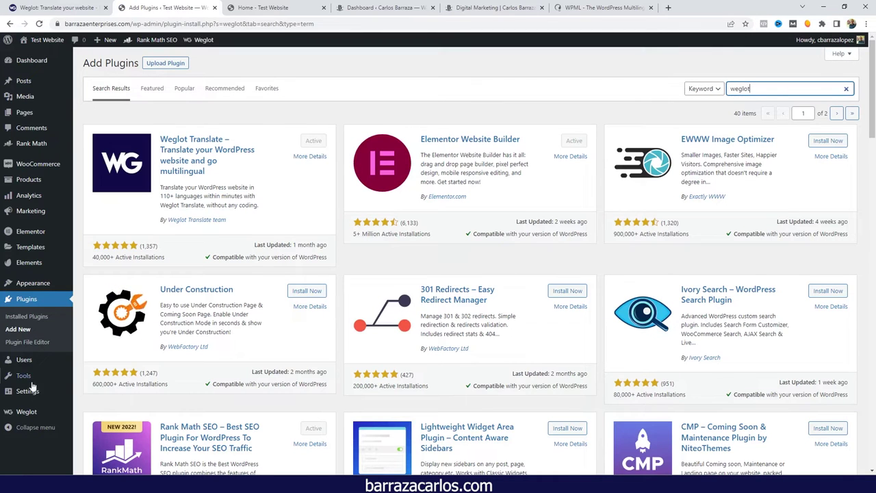
Step: Open the Weglot plugin's settings and highlight the API key in the main configuration
click(31, 412)
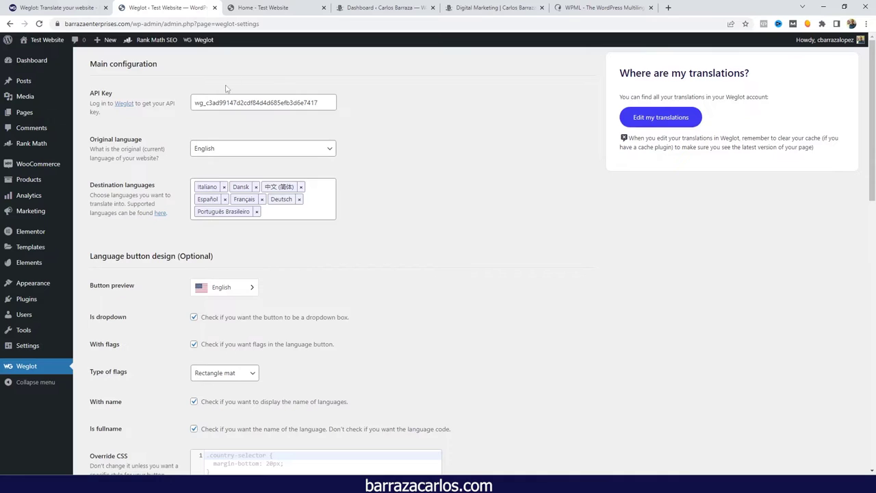
key(ctrl+shift+Tab)
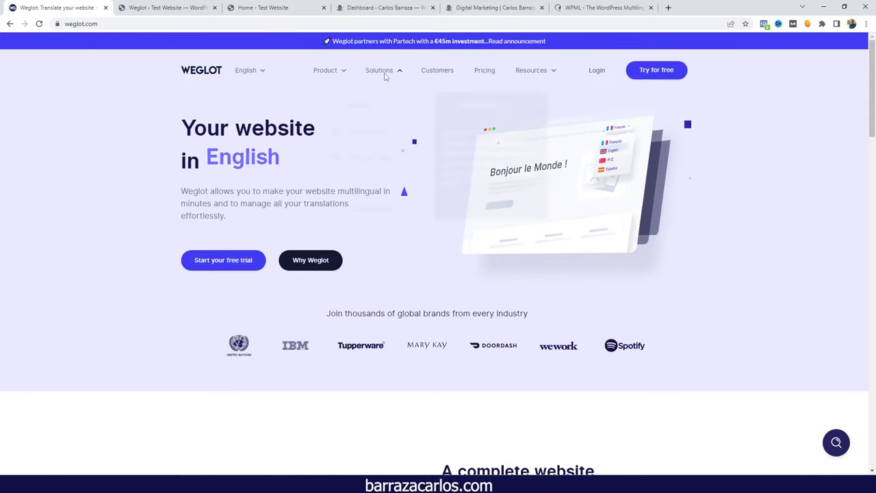
mouse_move(386, 77)
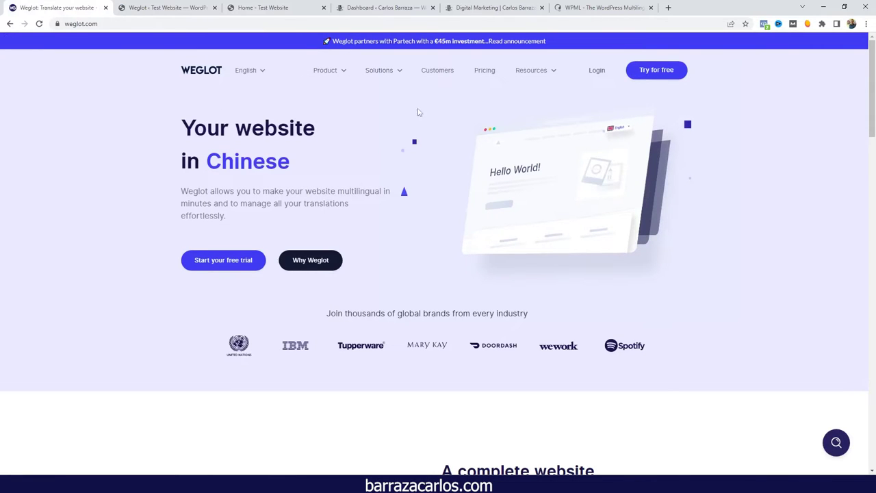
key(ctrl+Tab)
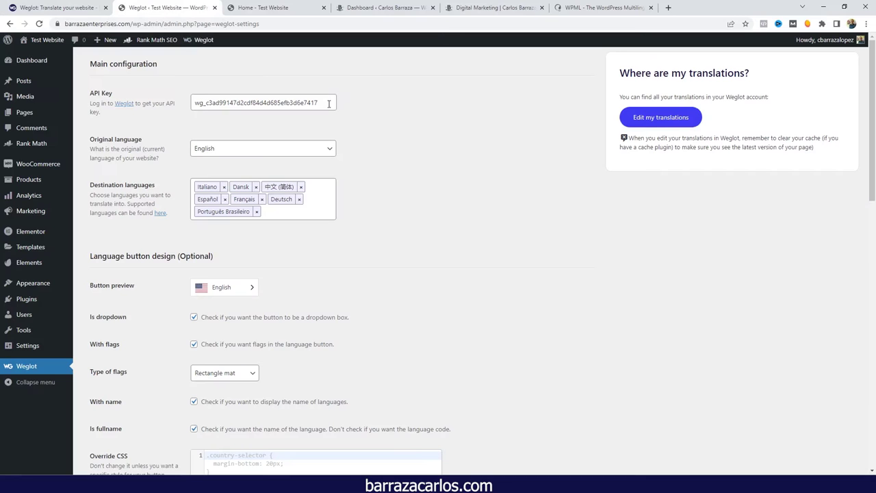
drag(329, 104, 164, 97)
click(165, 96)
Step: Reload the test website's home page and expand its Weglot language switcher
click(269, 8)
click(39, 24)
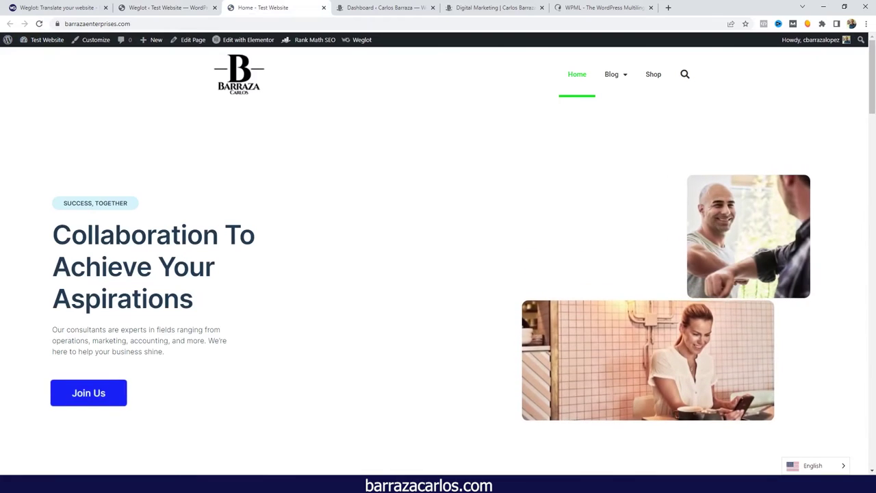
click(826, 471)
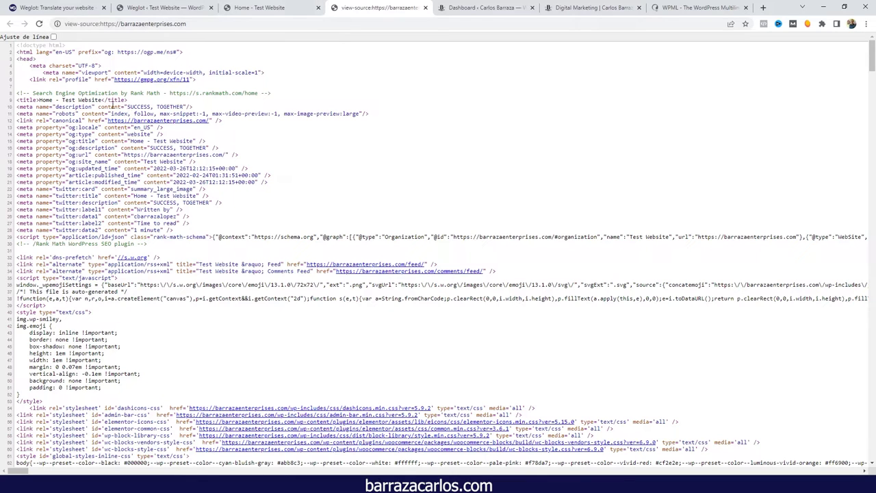
Step: Examine the title, description, og:locale and hreflang tags in the English home page's source code
drag(104, 100, 39, 101)
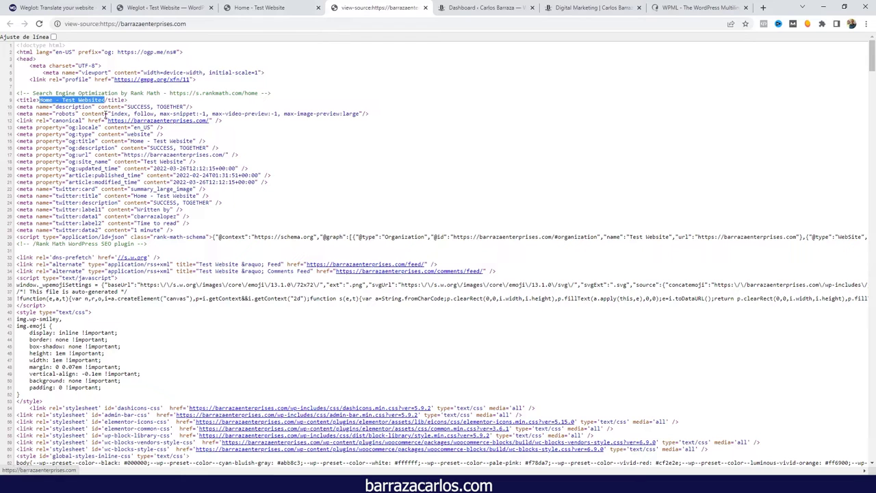
drag(127, 107, 182, 107)
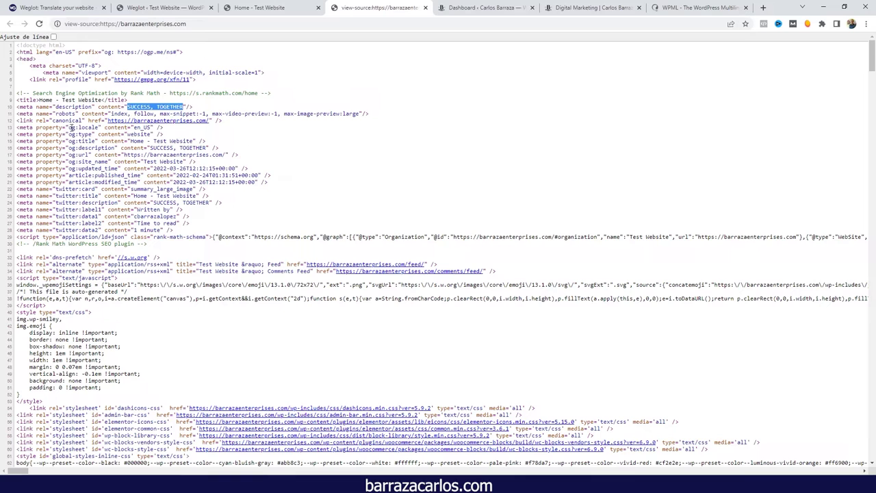
drag(79, 127, 150, 128)
click(134, 130)
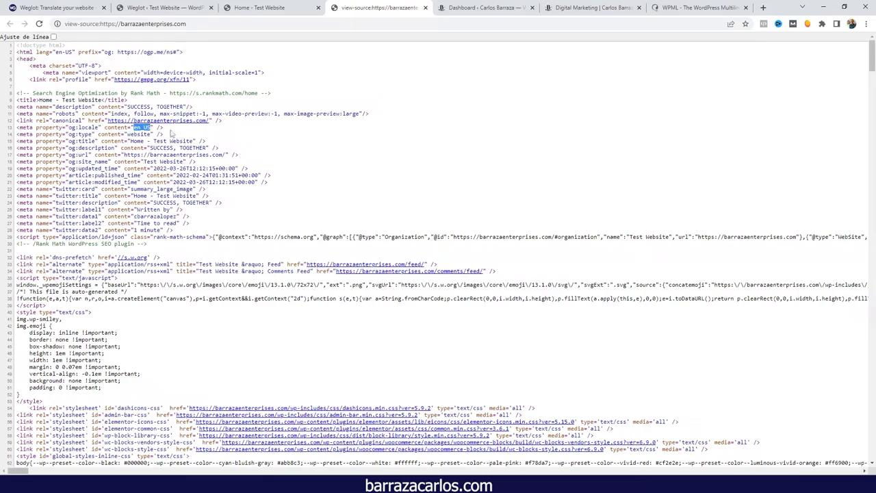
scroll(194, 151, down, 7)
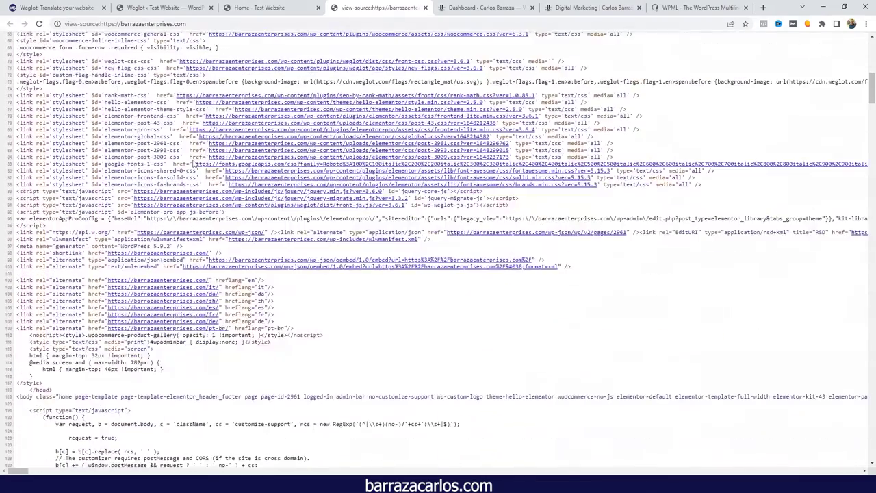
scroll(169, 183, down, 1)
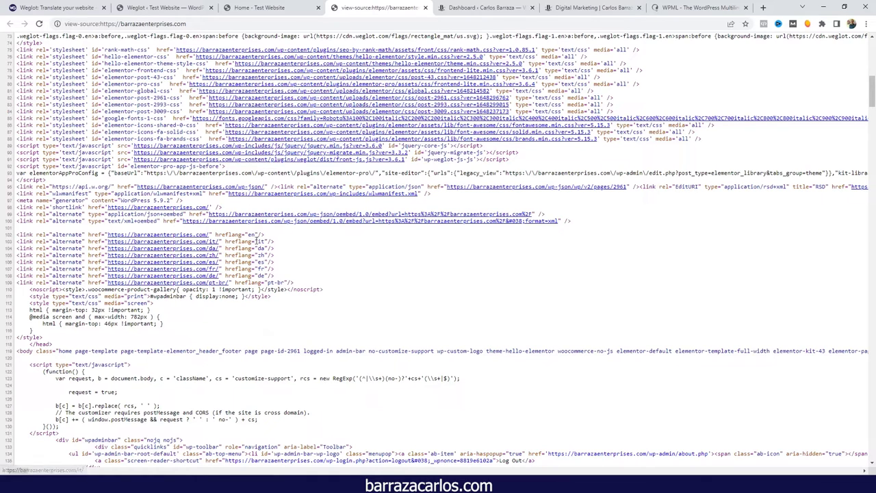
Step: Switch the test website's home page to Português Brasileiro and view that version's source code
click(237, 9)
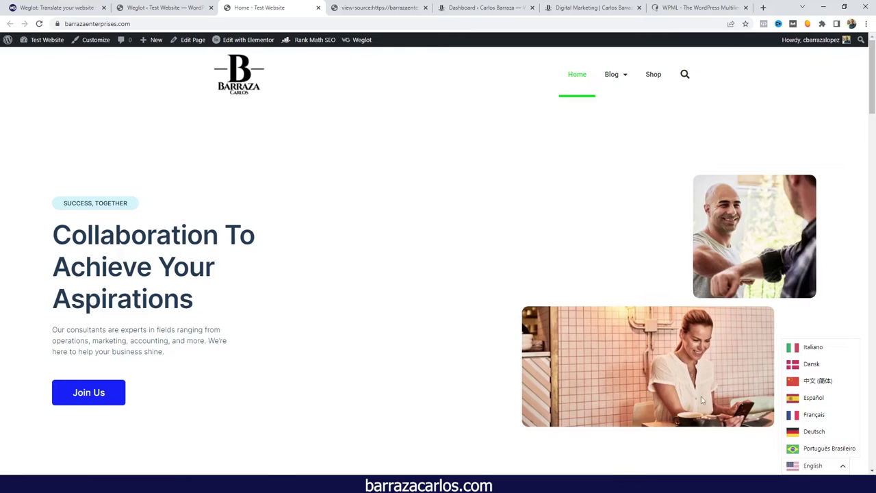
click(817, 449)
right_click(291, 212)
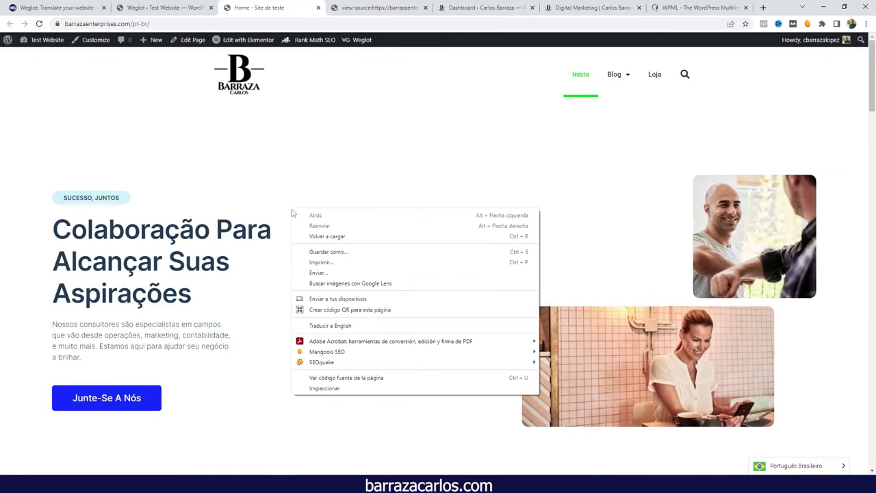
click(360, 379)
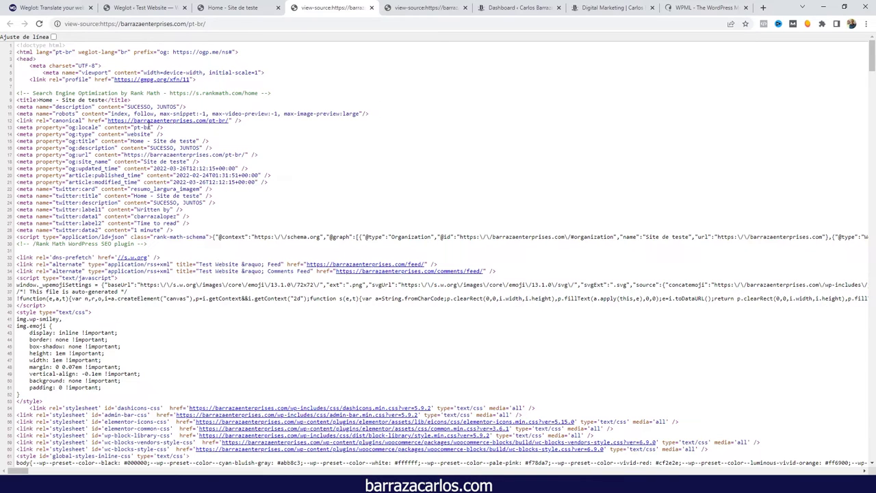
Step: Check the og:locale value and highlight the hreflang alternate links in the Portuguese page's source code
drag(150, 127, 134, 128)
scroll(158, 127, down, 7)
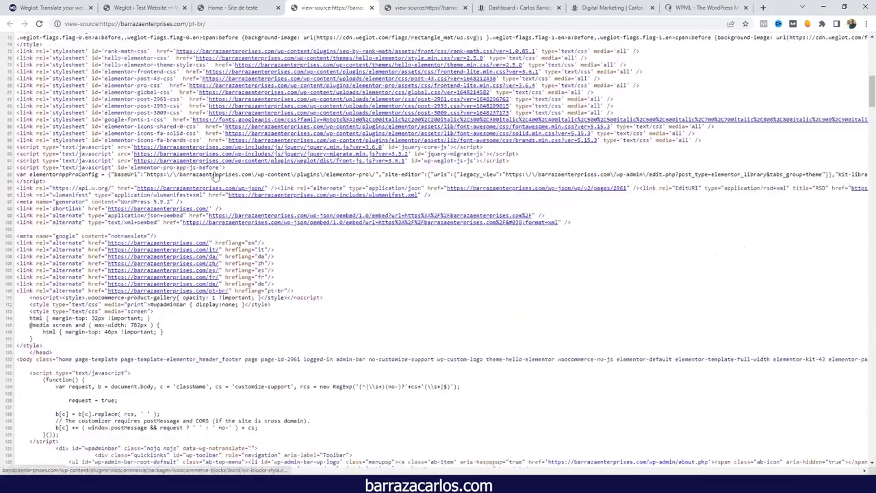
drag(317, 291, 13, 246)
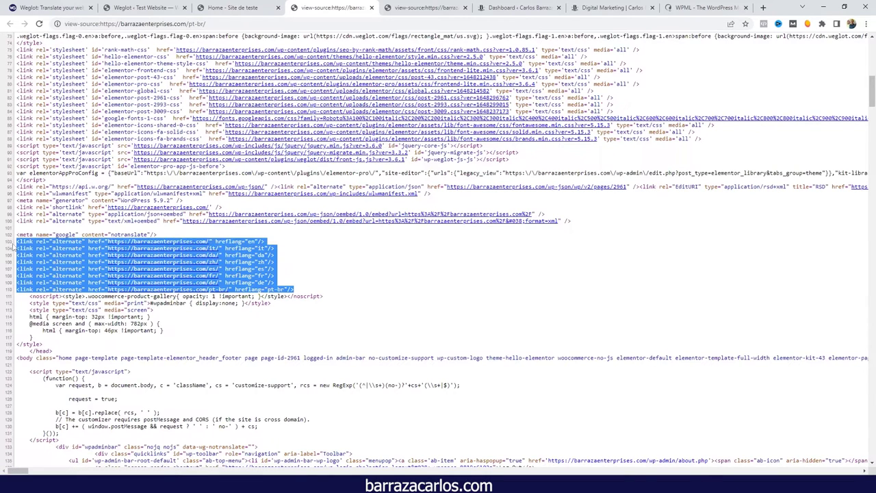
click(309, 254)
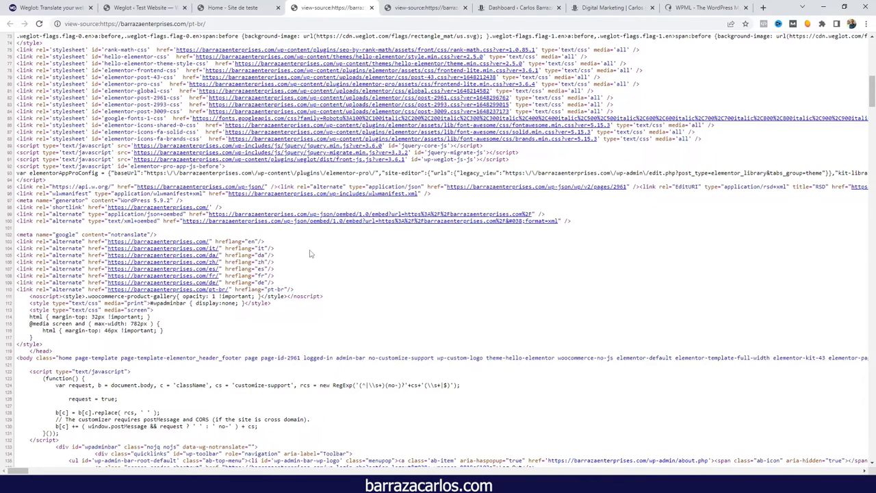
Step: Open the WPML pricing page and compare the features of the Multilingual Blog, CMS and Agency plans
click(697, 5)
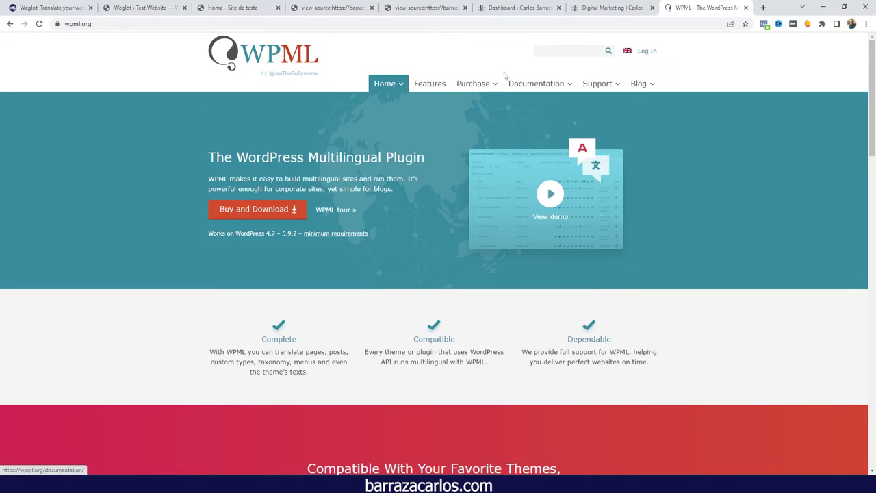
click(477, 85)
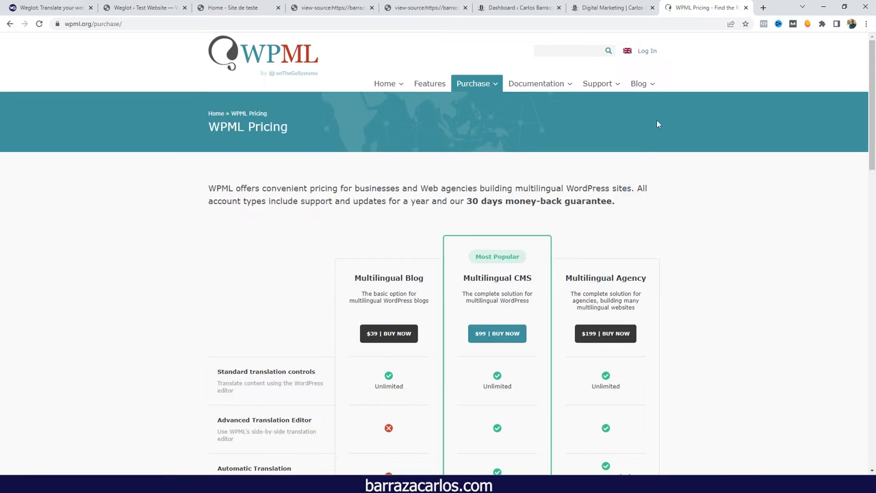
scroll(521, 243, down, 1)
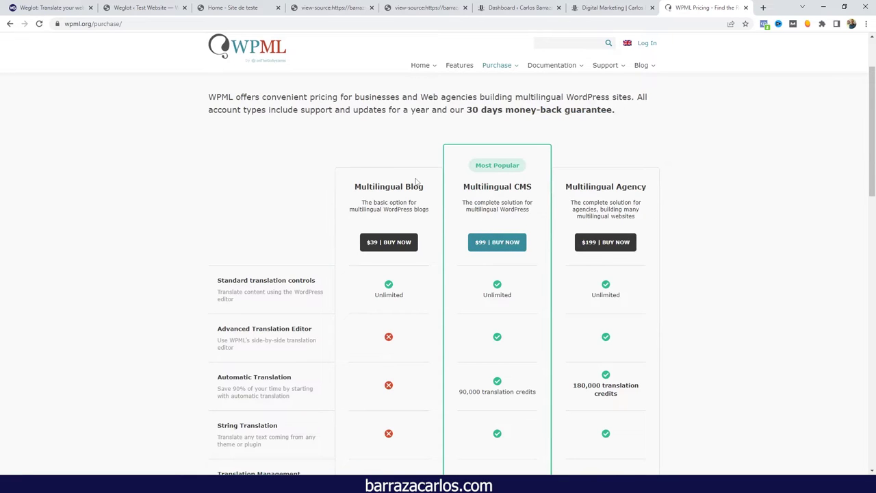
scroll(431, 196, down, 2)
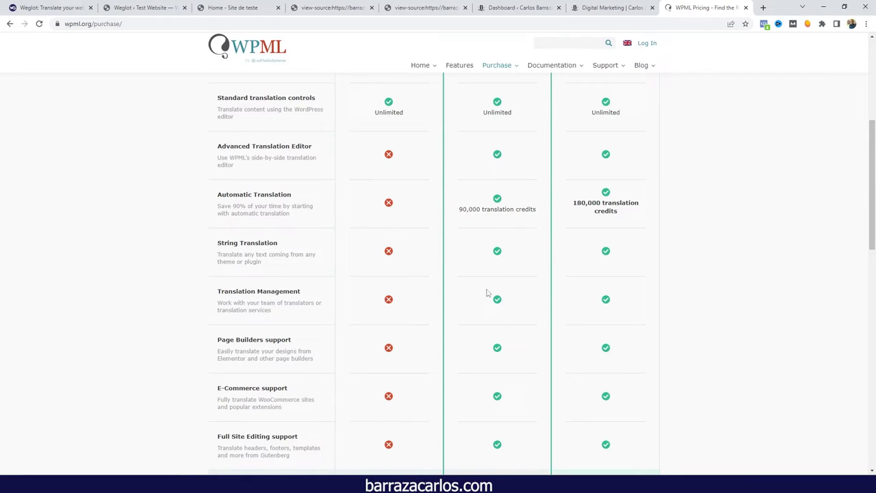
scroll(302, 352, down, 1)
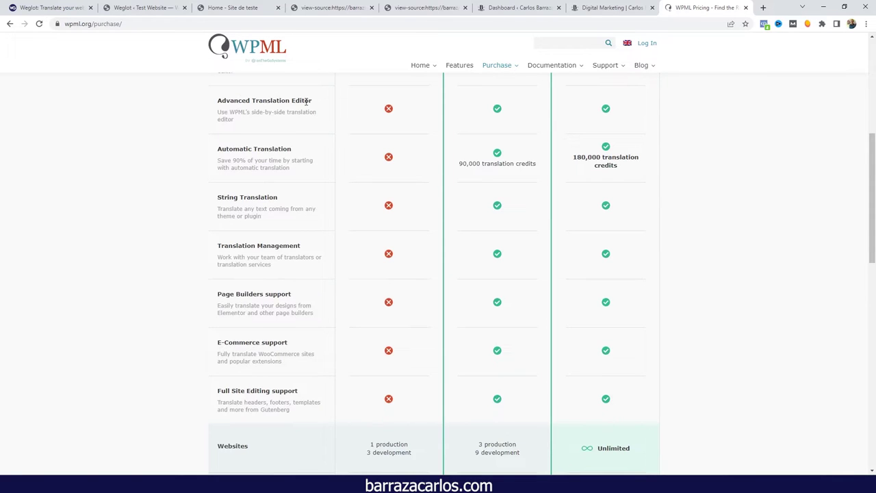
scroll(382, 262, up, 4)
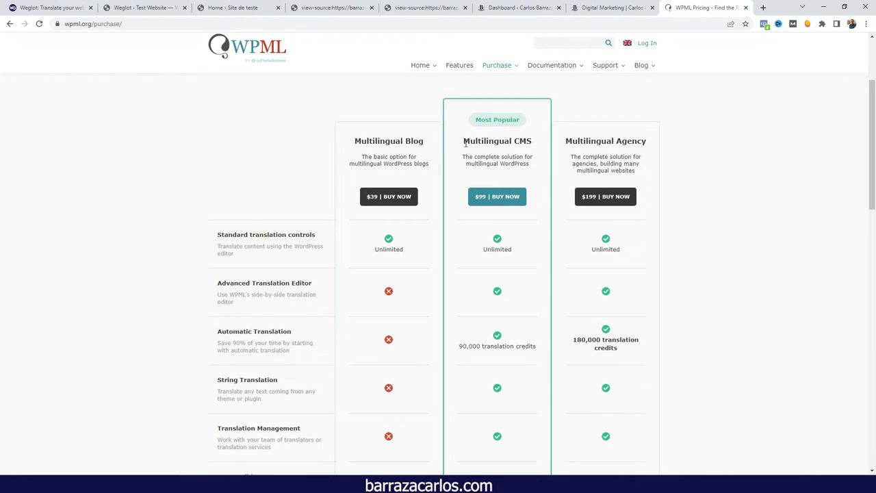
scroll(634, 148, up, 1)
scroll(634, 147, up, 3)
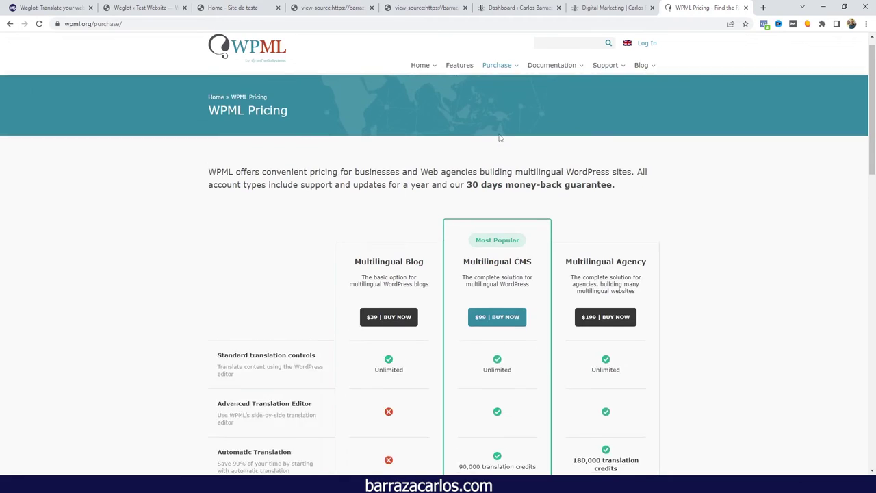
Step: In the WPML site's WordPress admin, show the plugin upload form, then open WPML's Translation Management
click(536, 9)
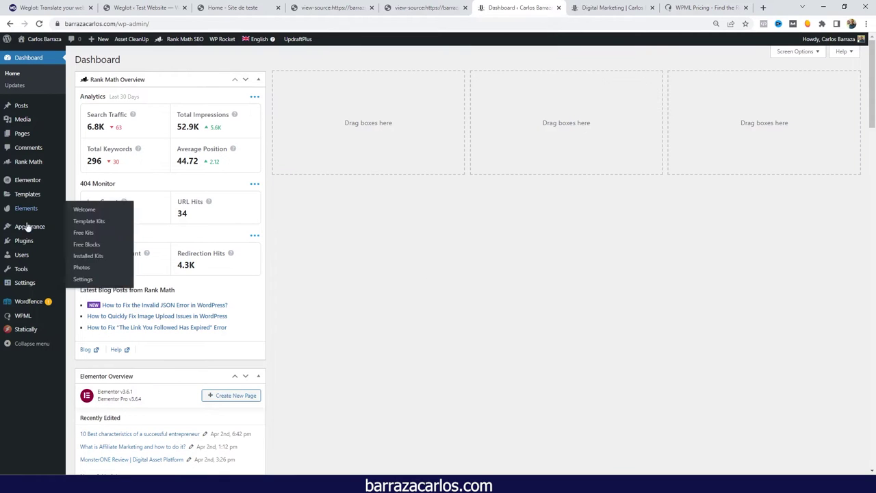
click(78, 253)
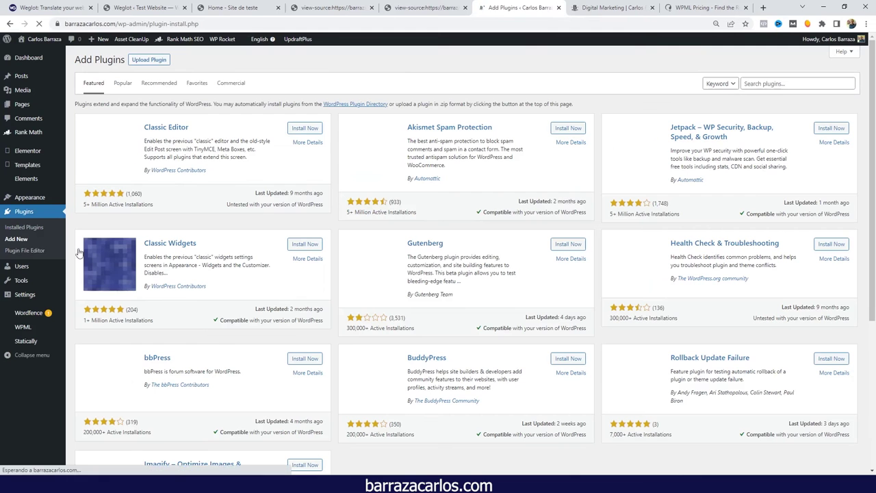
click(156, 62)
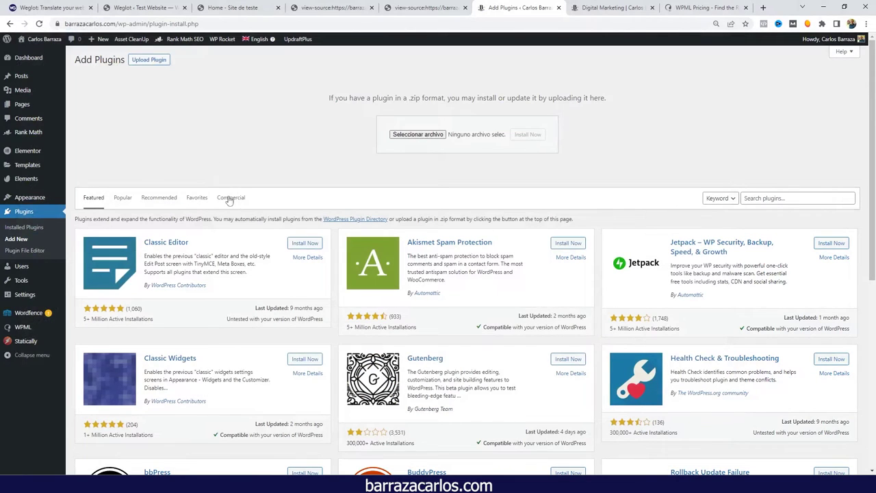
click(49, 335)
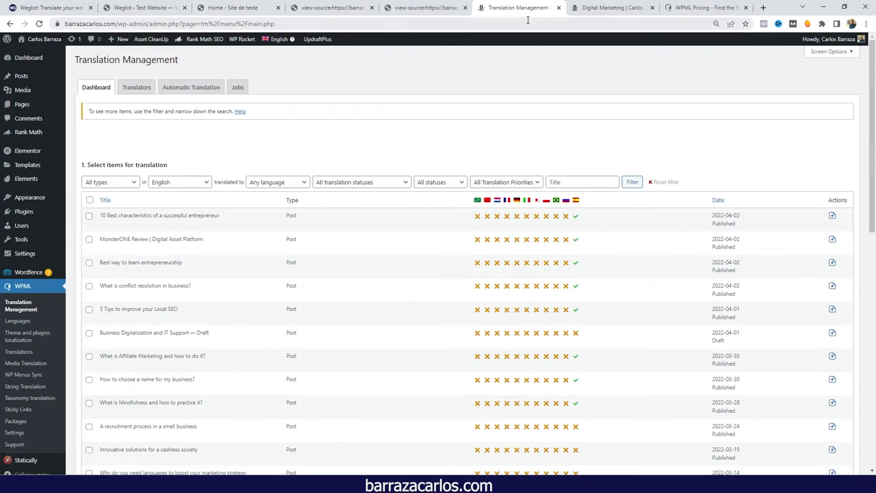
Step: Show the language switcher's options on the WPML site's Digital Marketing category page and view that page's source code
click(573, 6)
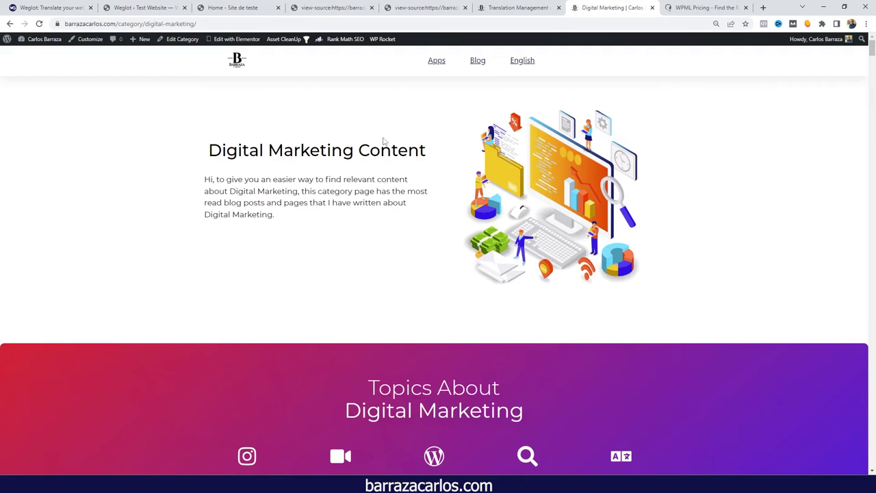
mouse_move(512, 63)
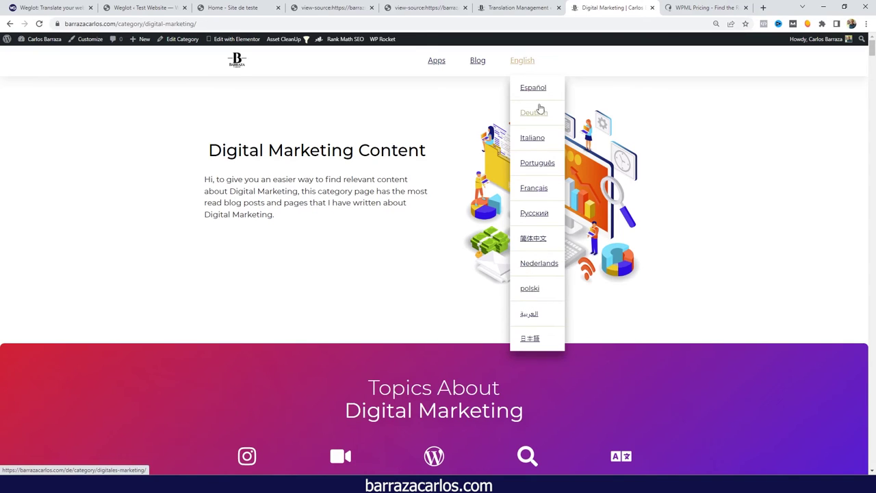
right_click(234, 284)
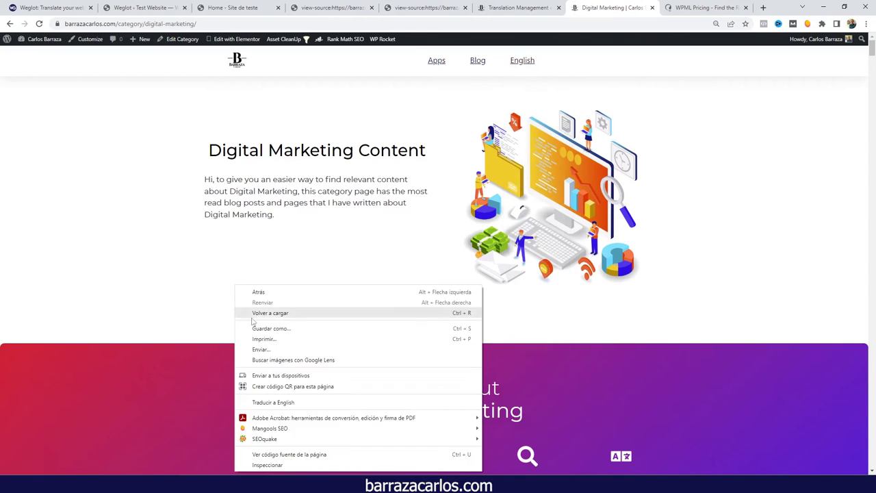
click(301, 452)
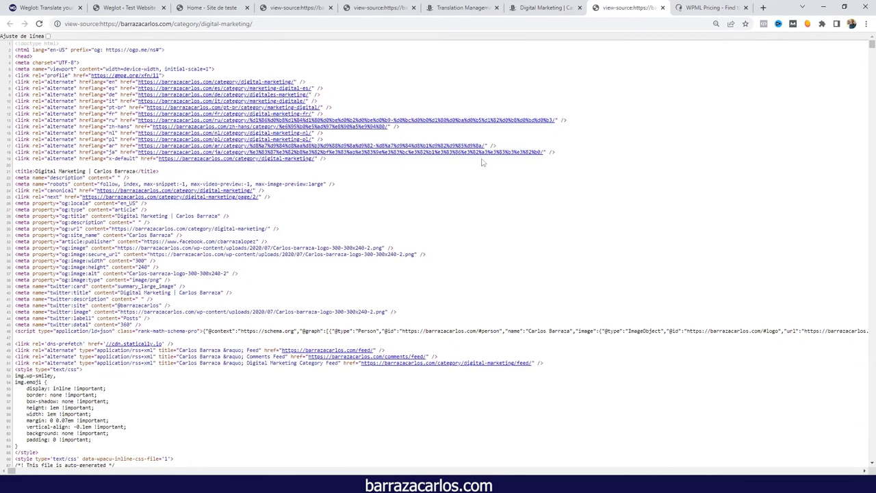
Step: Highlight the hreflang alternate links and the og:title, og:description and og:locale values in the category page's source code
drag(361, 165, 16, 80)
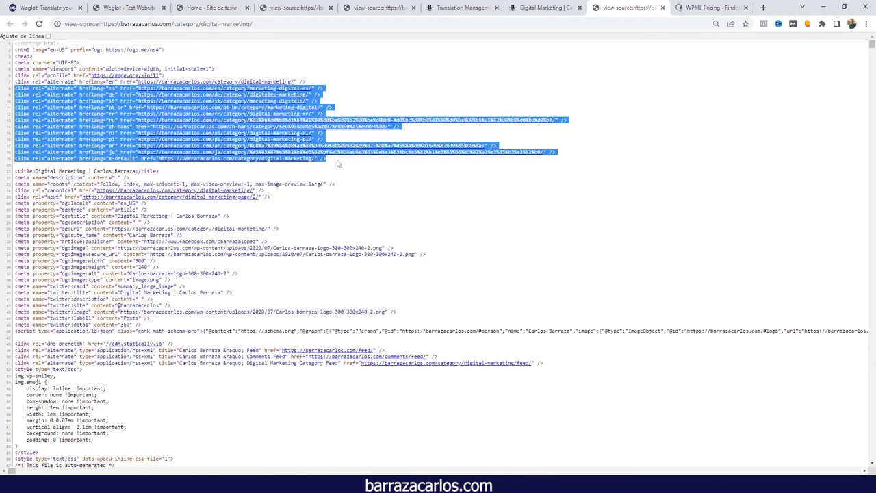
click(368, 170)
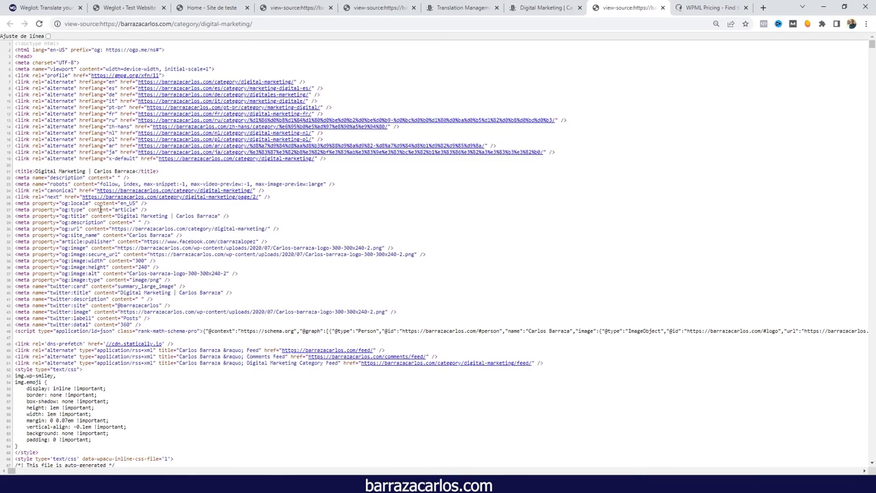
drag(119, 216, 221, 214)
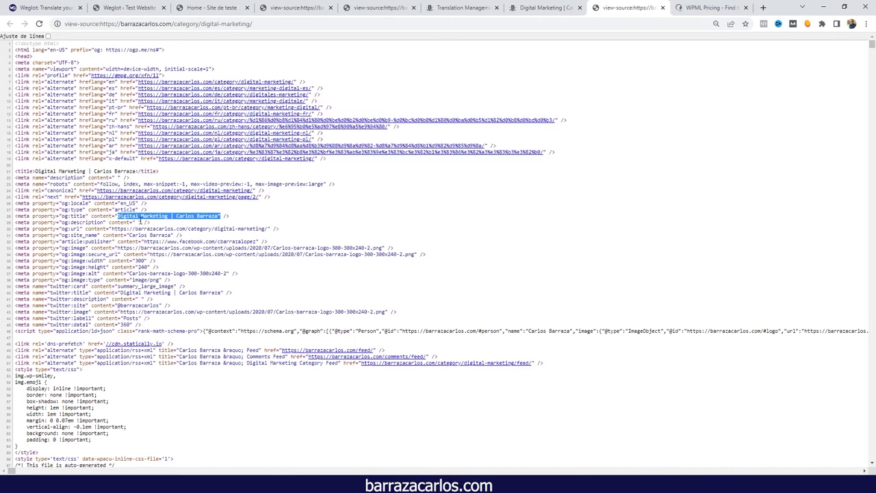
double_click(137, 222)
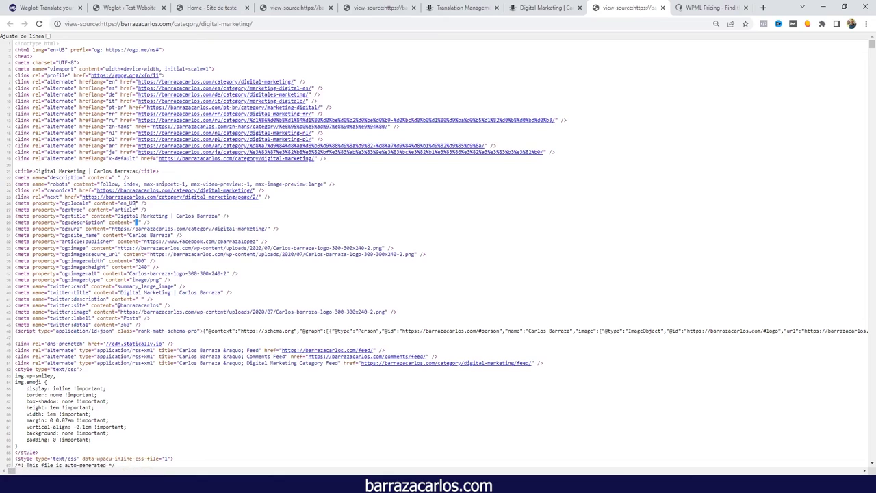
double_click(130, 203)
Step: Show the WPML home page, followed by the Weglot home page
key(ctrl+Tab)
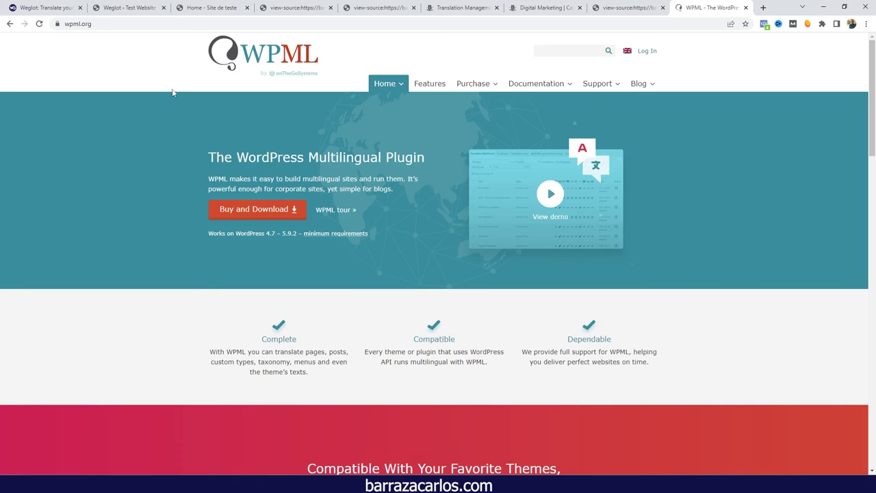
key(ctrl+1)
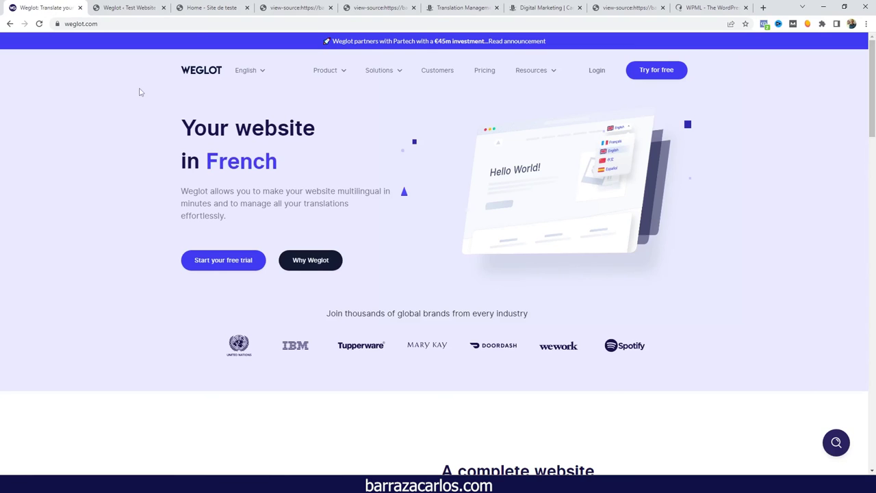